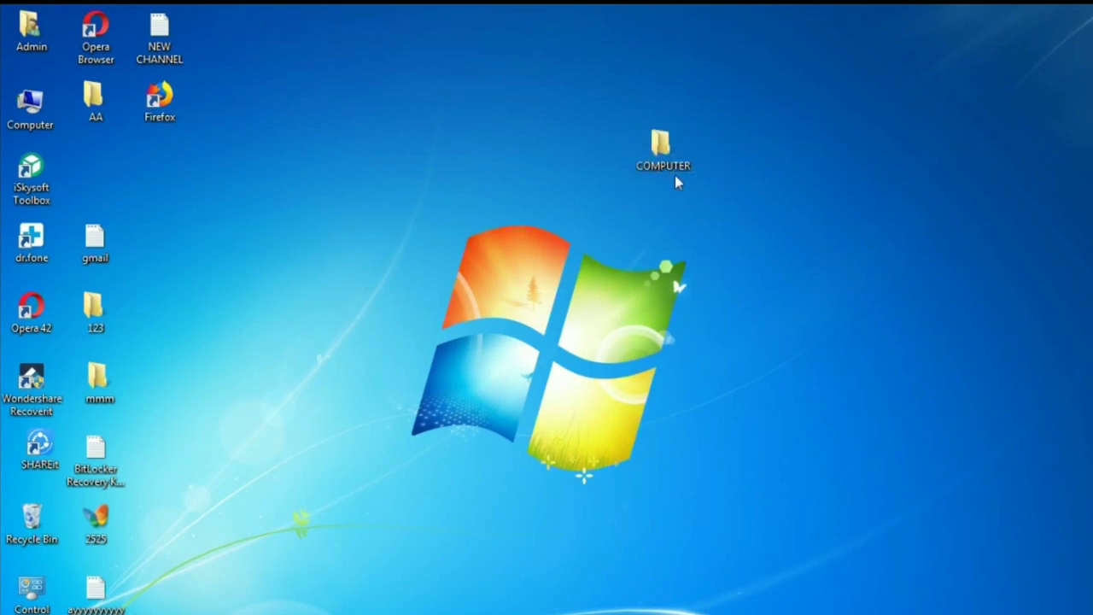
Step: Open the COMPUTER folder on the desktop to view its contents, and close its window
click(671, 175)
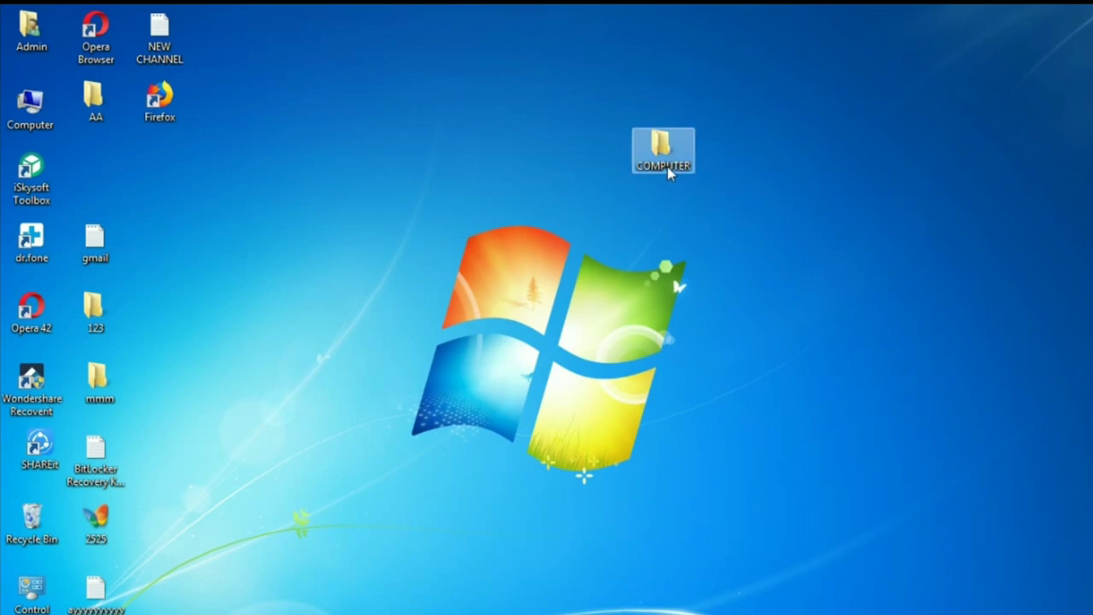
double_click(667, 167)
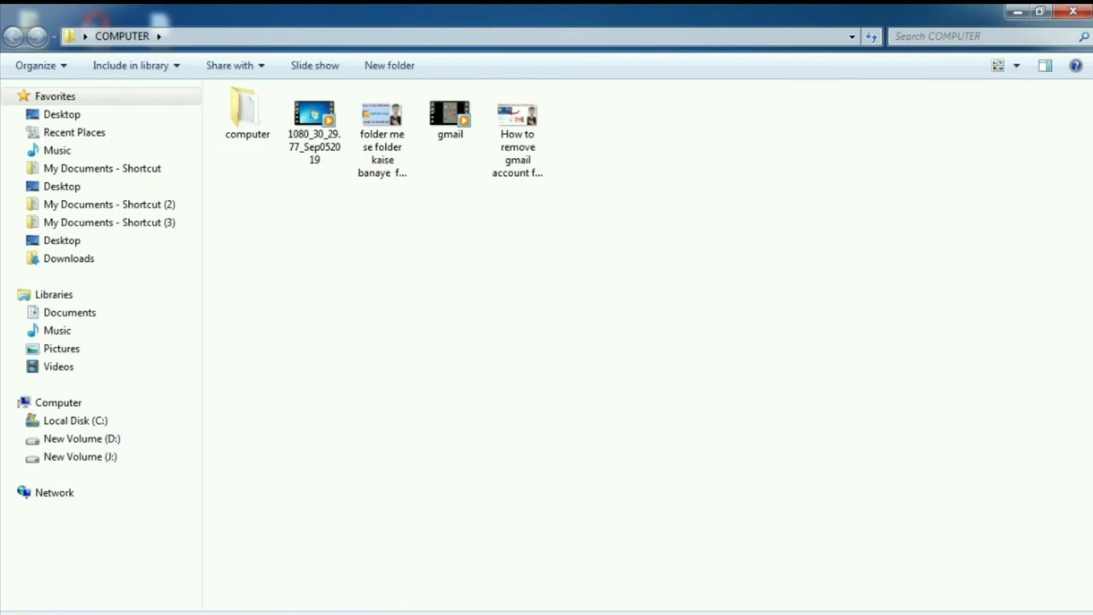
click(1073, 13)
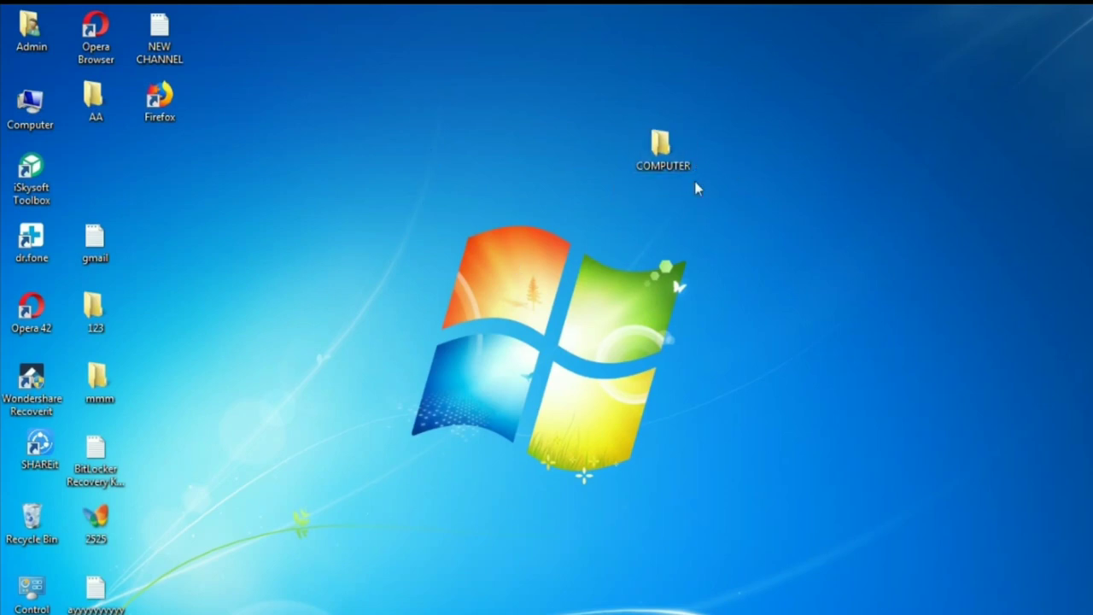
Step: Move the COMPUTER folder slightly higher on the desktop
click(666, 163)
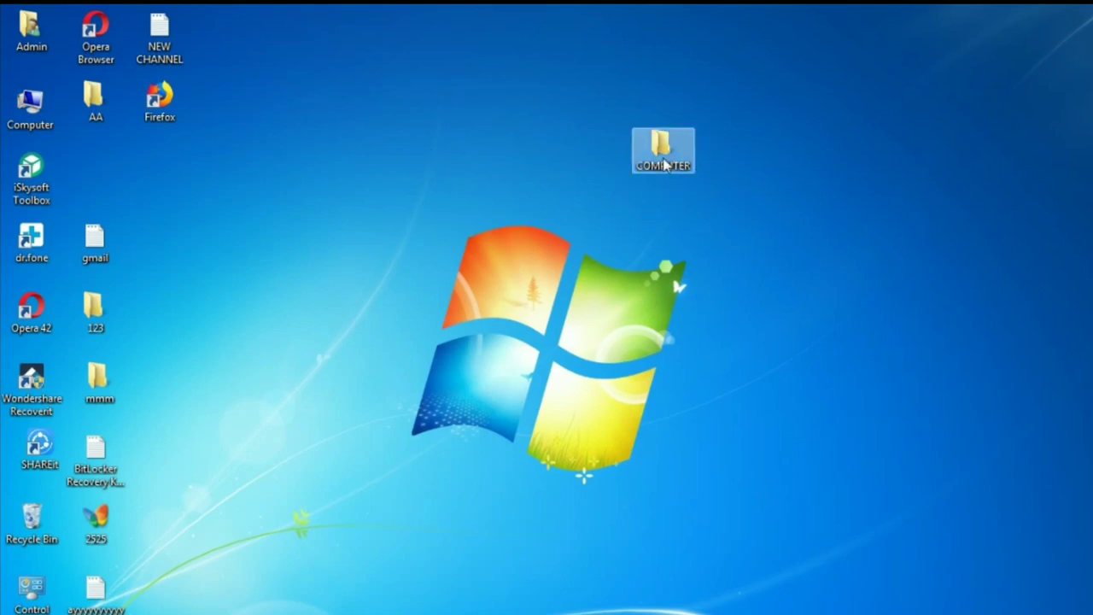
drag(666, 163, 654, 122)
click(671, 146)
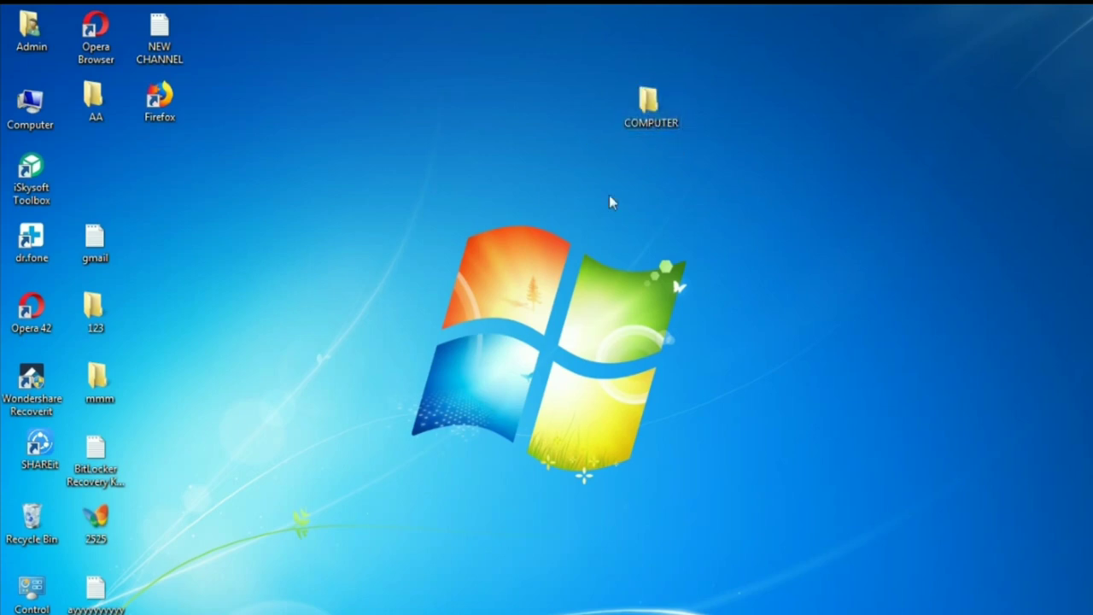
Step: Set the COMPUTER folder's attribute to Hidden in its properties, applying the change to this folder, subfolders and files
right_click(647, 103)
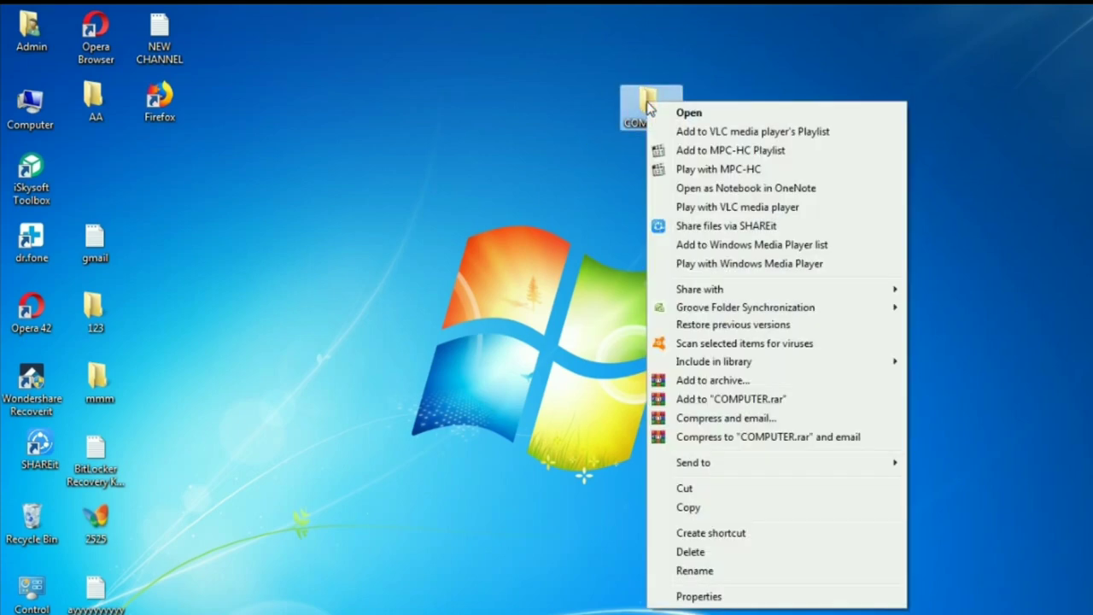
click(701, 599)
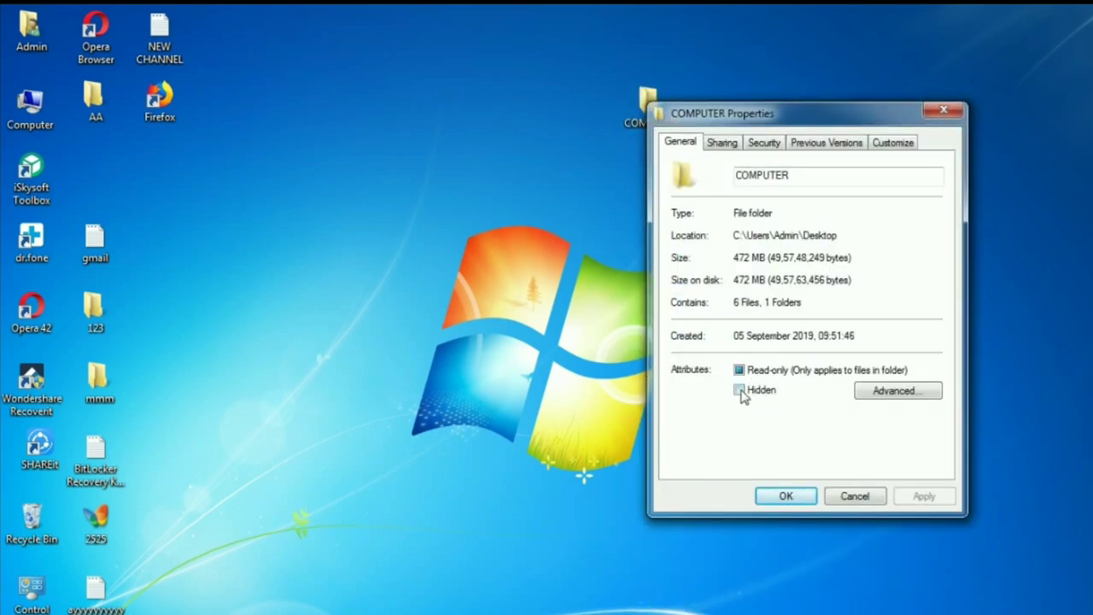
click(739, 391)
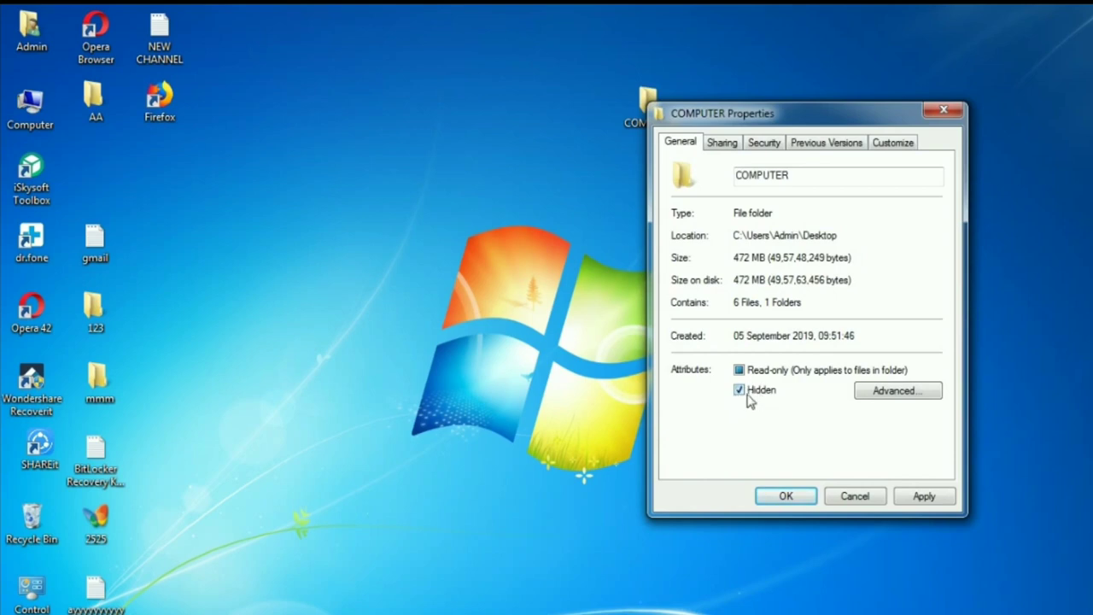
click(924, 496)
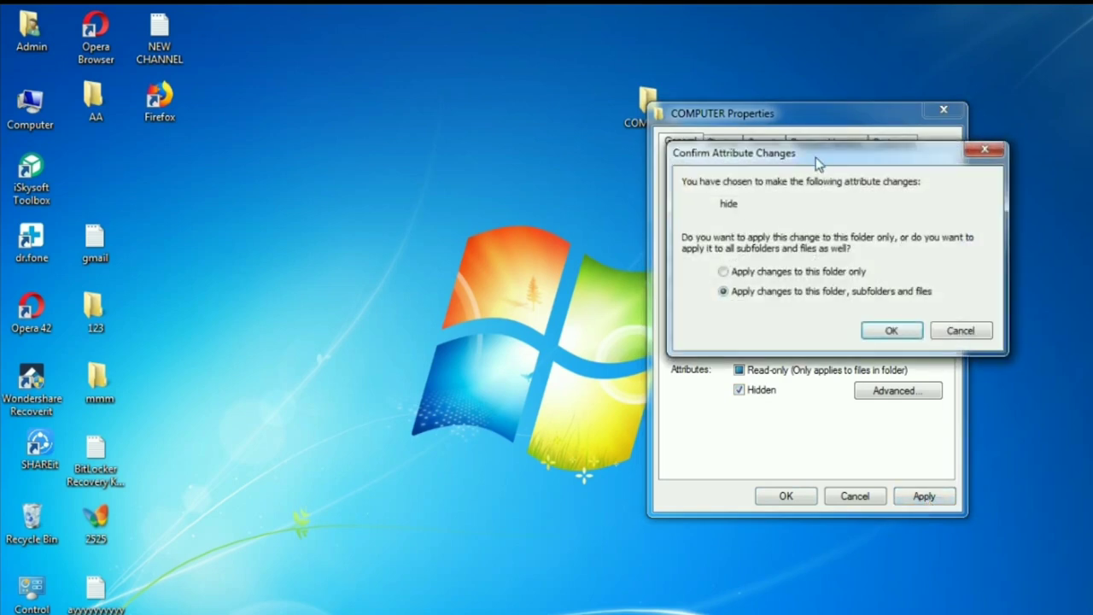
drag(815, 157, 840, 218)
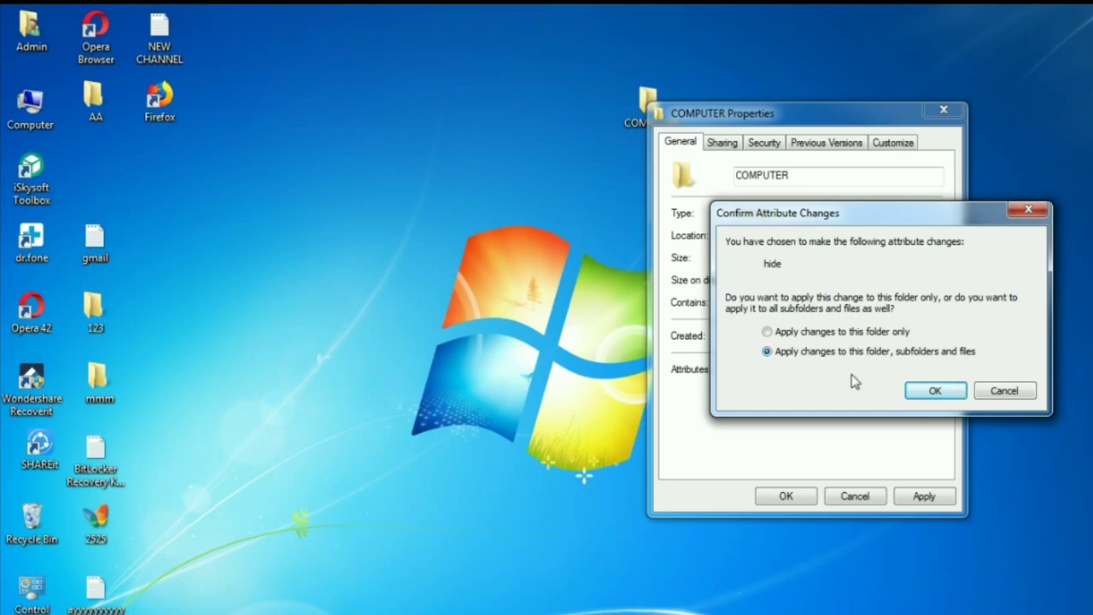
click(935, 392)
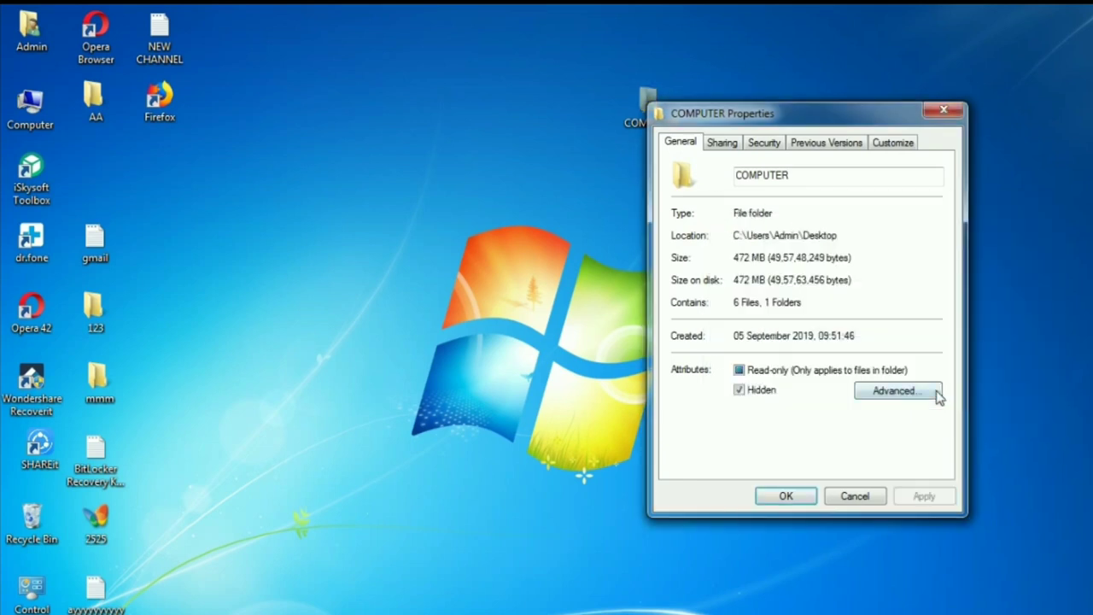
click(772, 498)
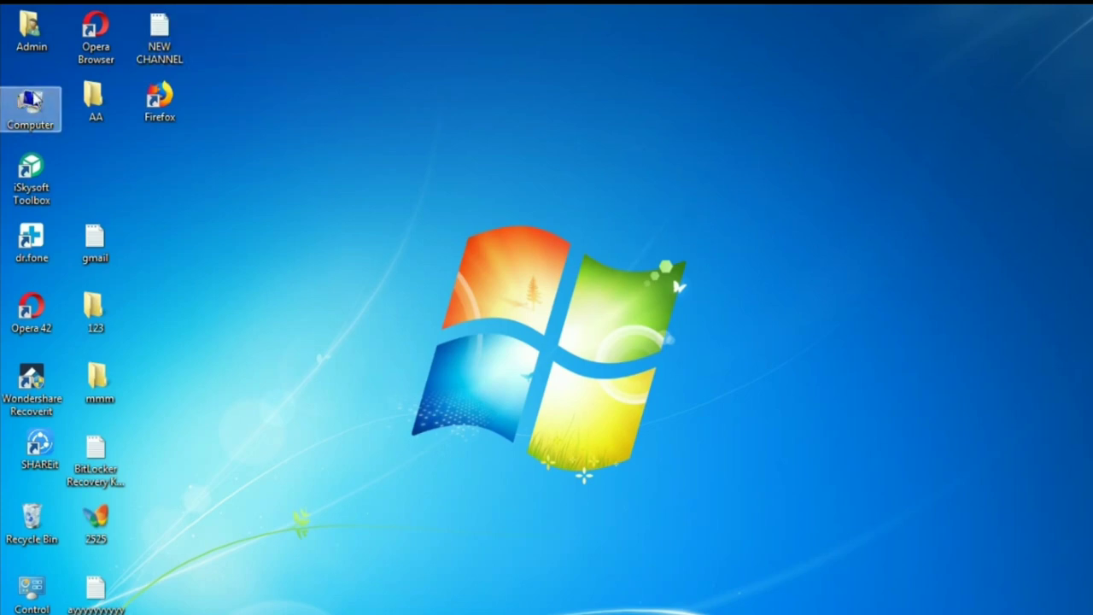
Step: Set the Folder Options view settings to show hidden files, folders, and drives, and close the Computer window
double_click(34, 101)
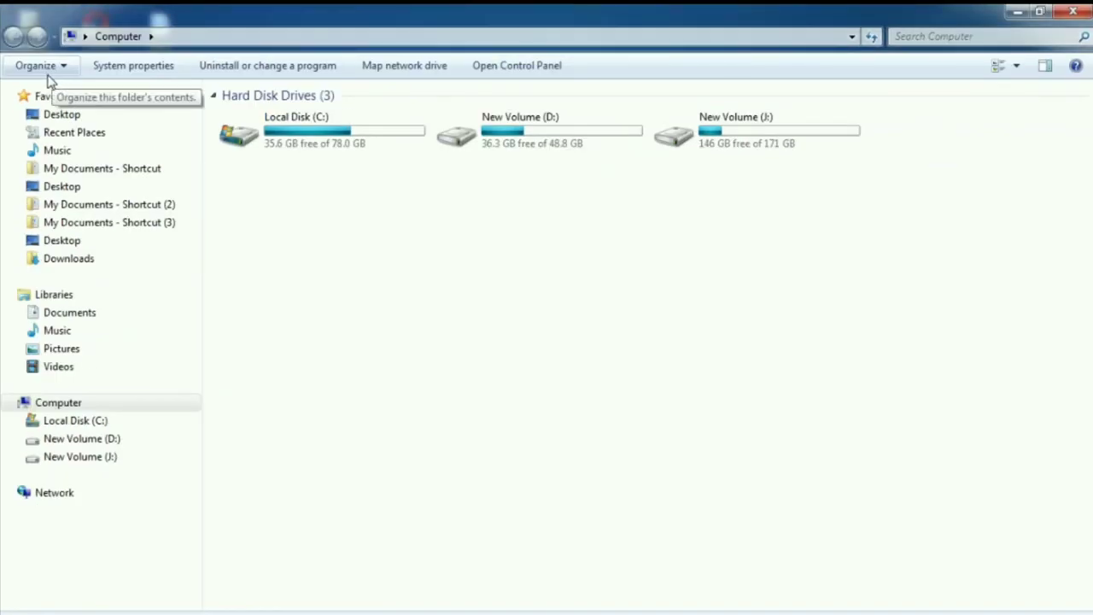
click(38, 66)
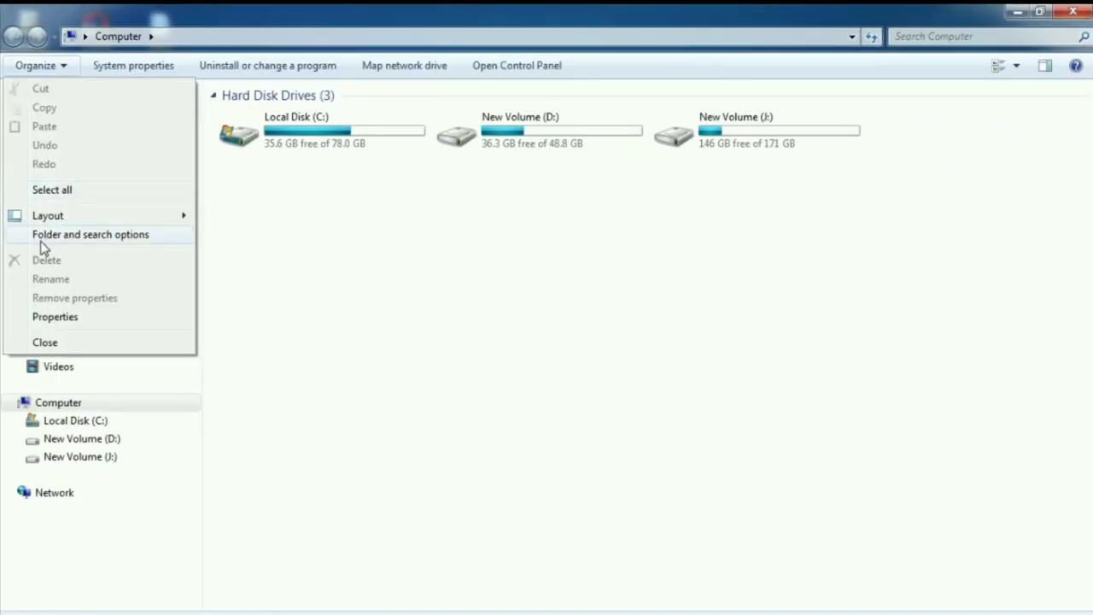
click(128, 235)
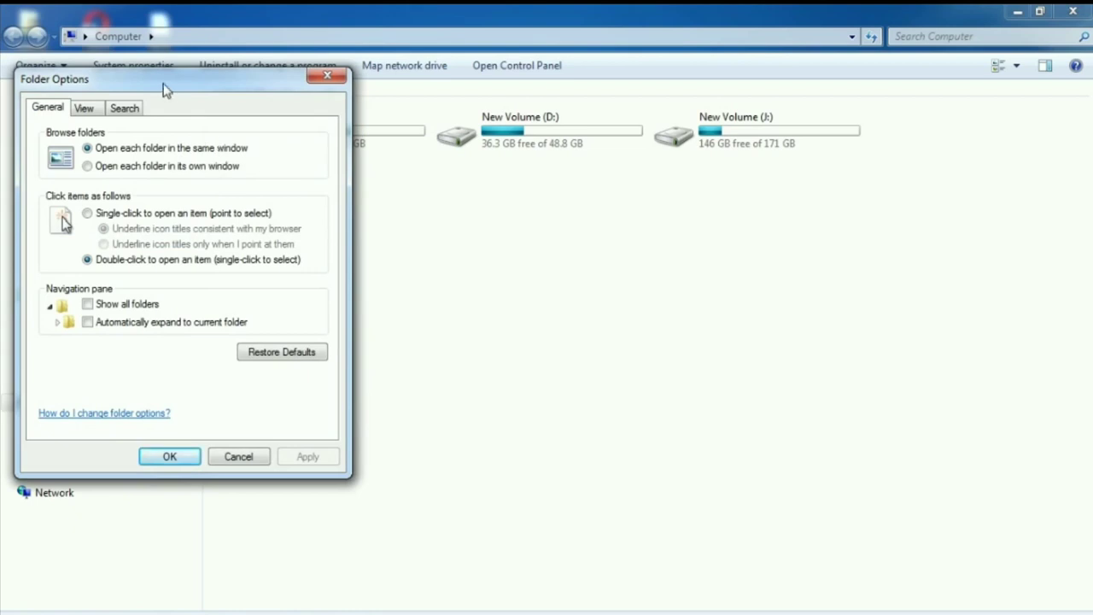
drag(207, 95, 391, 148)
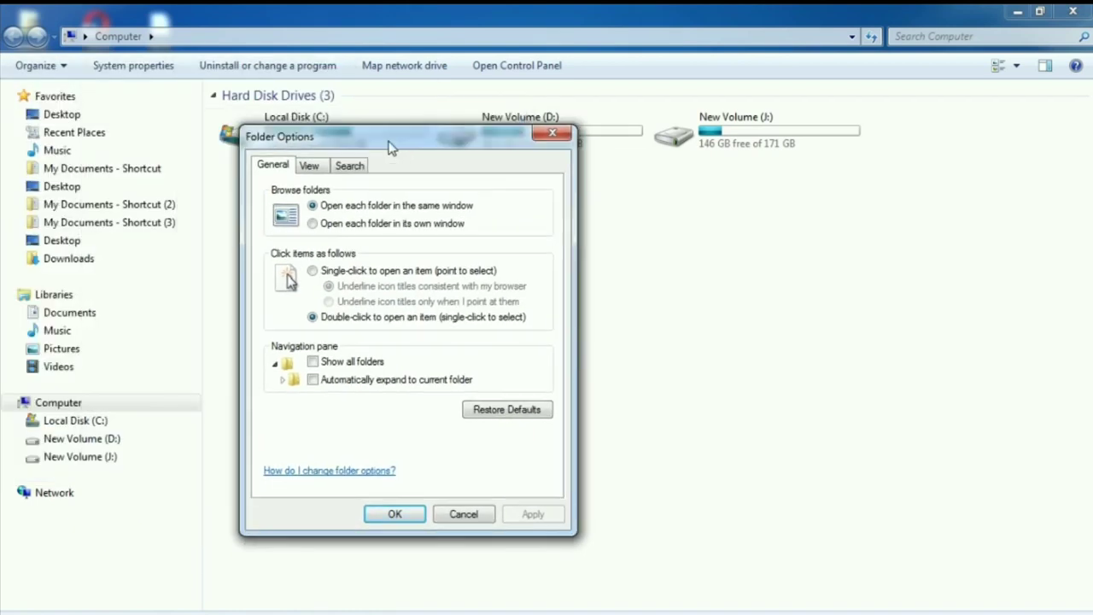
click(312, 166)
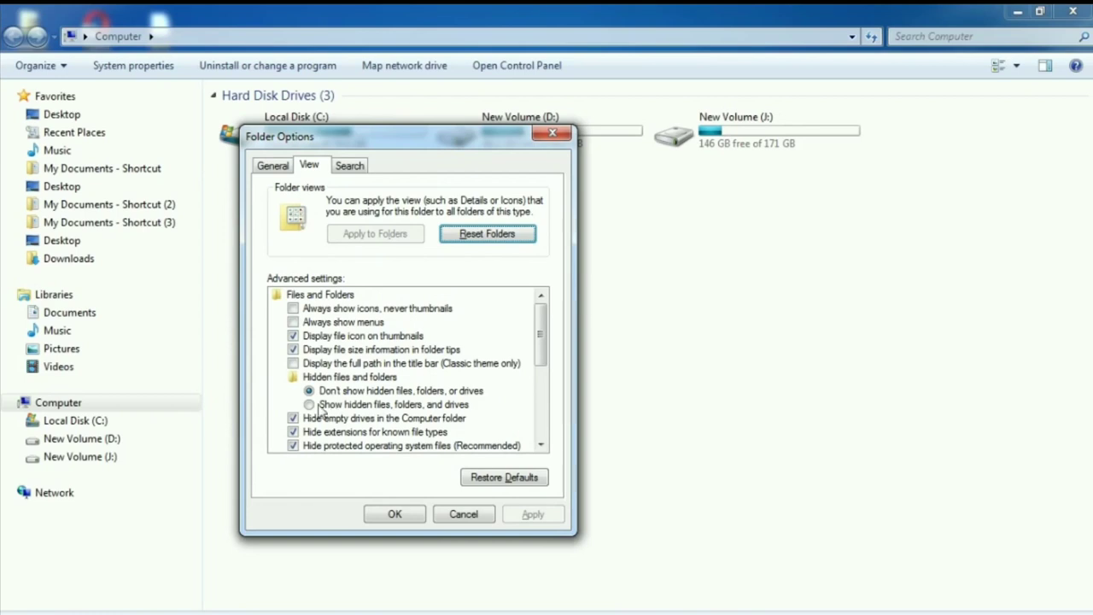
click(237, 406)
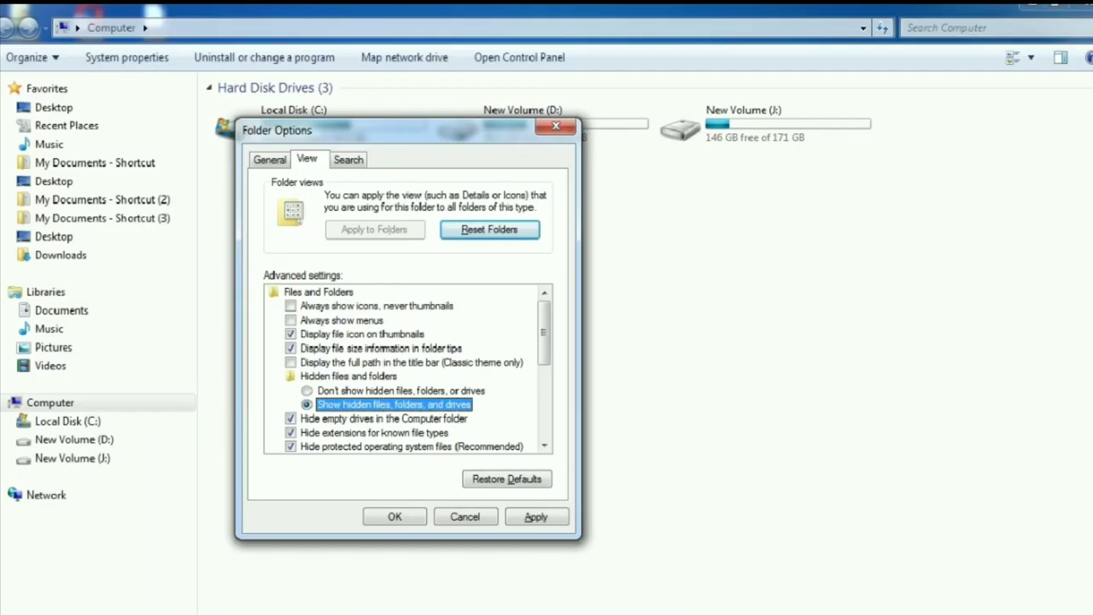
click(531, 515)
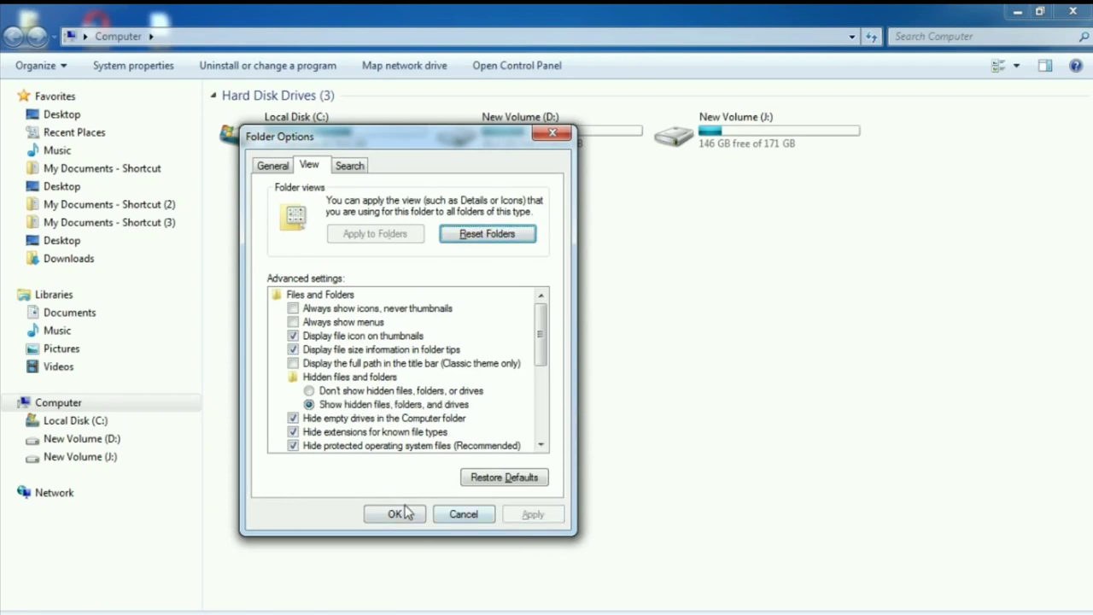
click(395, 515)
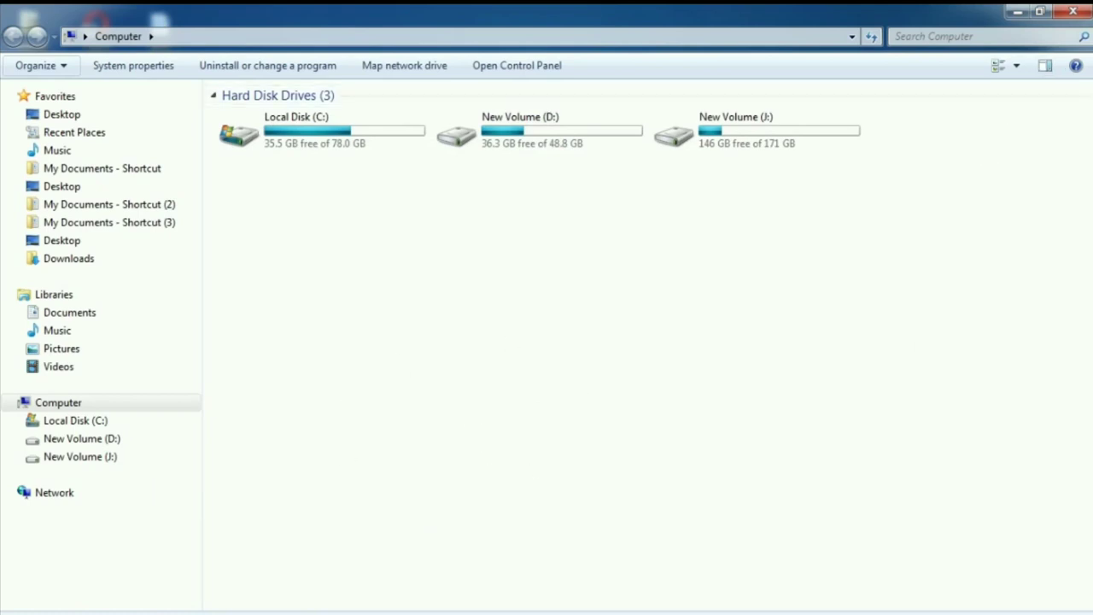
click(1076, 16)
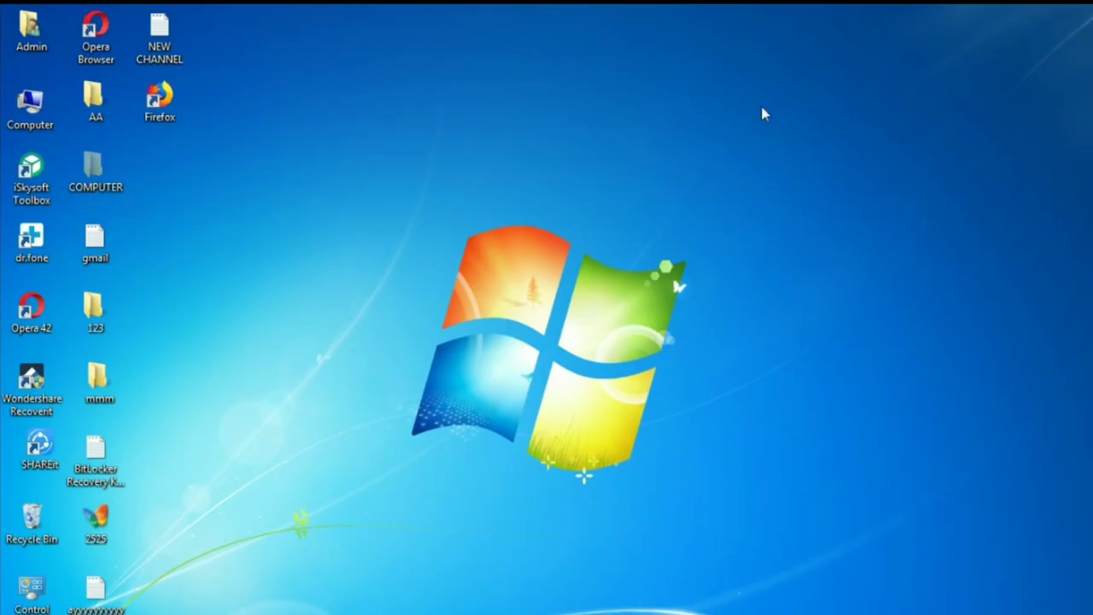
Step: Move the dimmed COMPUTER folder to the desktop's upper middle, and open it briefly to check its contents
drag(106, 183, 644, 166)
click(642, 216)
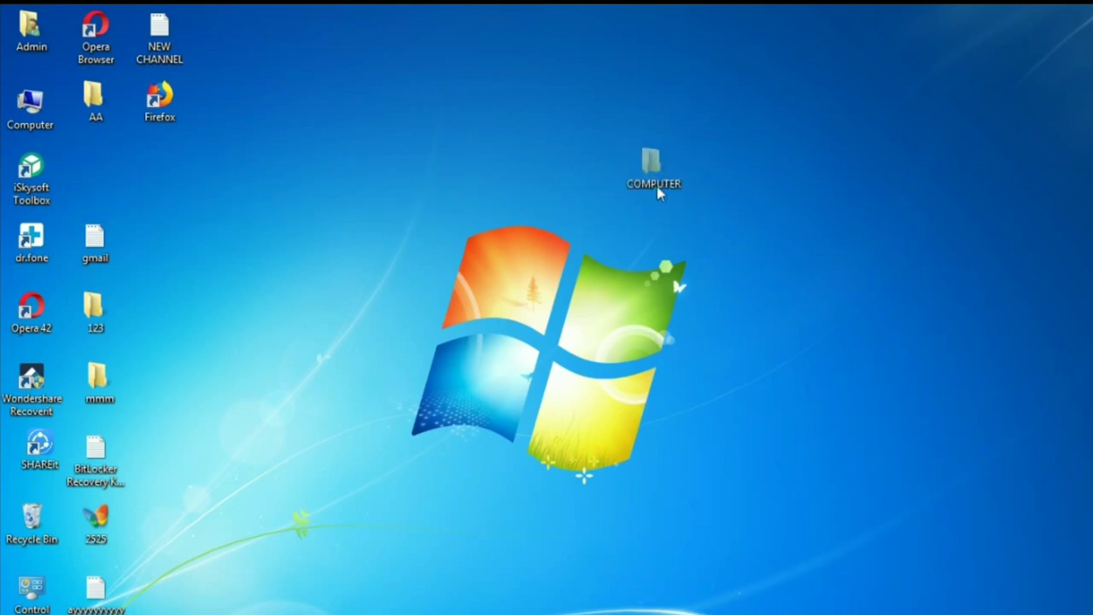
click(657, 185)
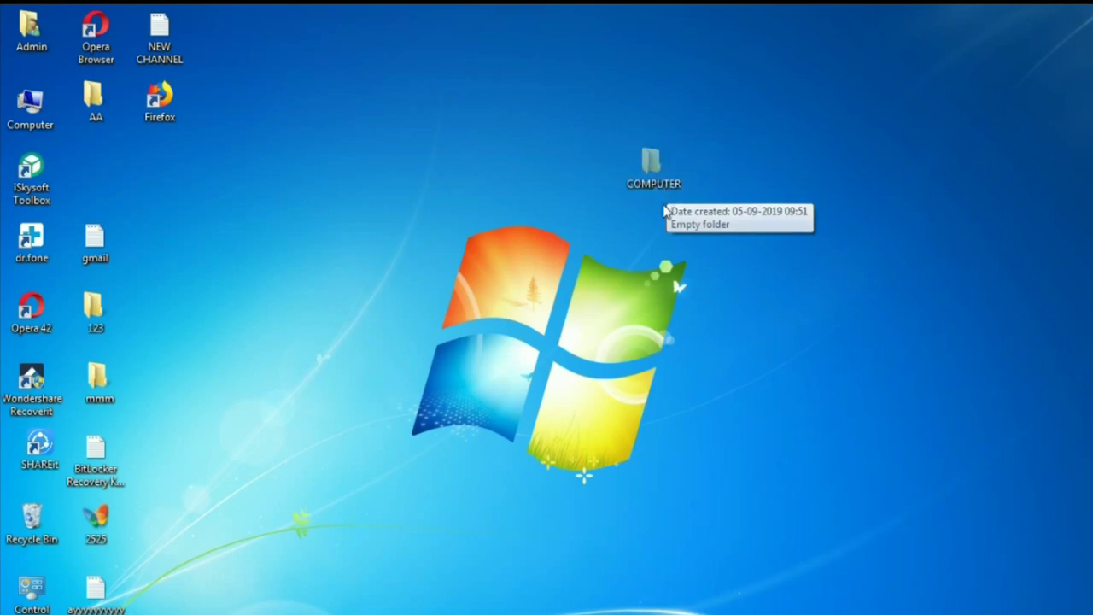
double_click(651, 179)
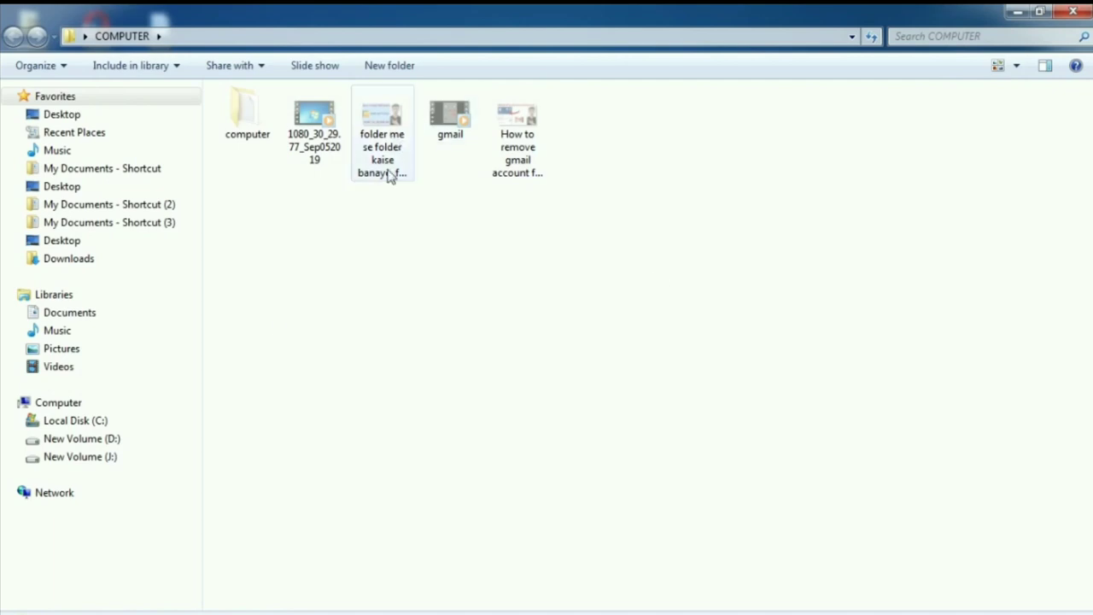
click(1084, 11)
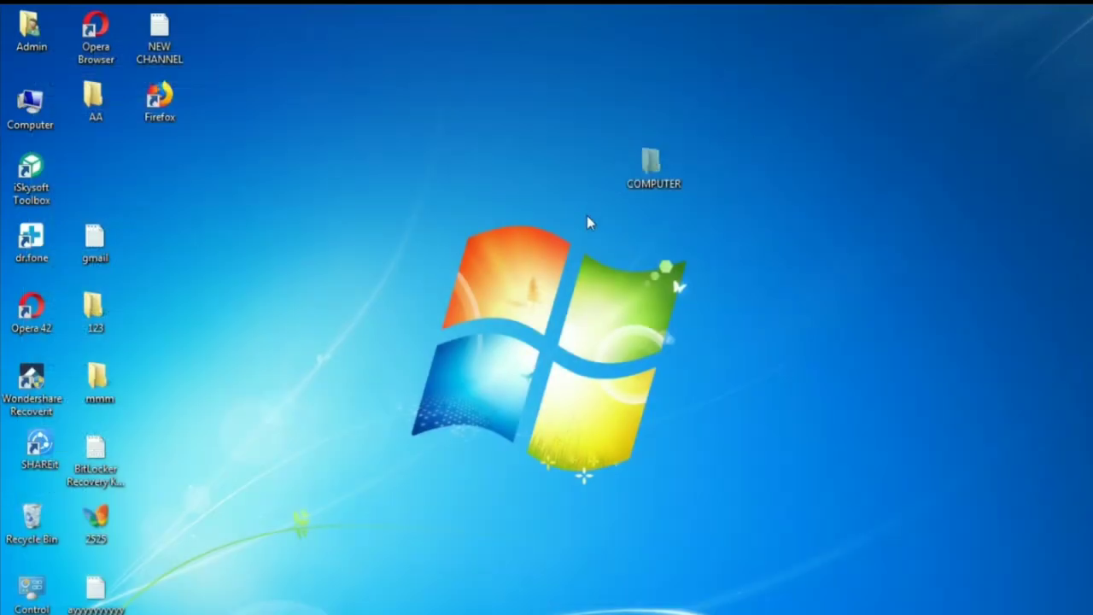
Step: Move the dimmed COMPUTER folder a little higher, above the Windows logo on the wallpaper
click(629, 181)
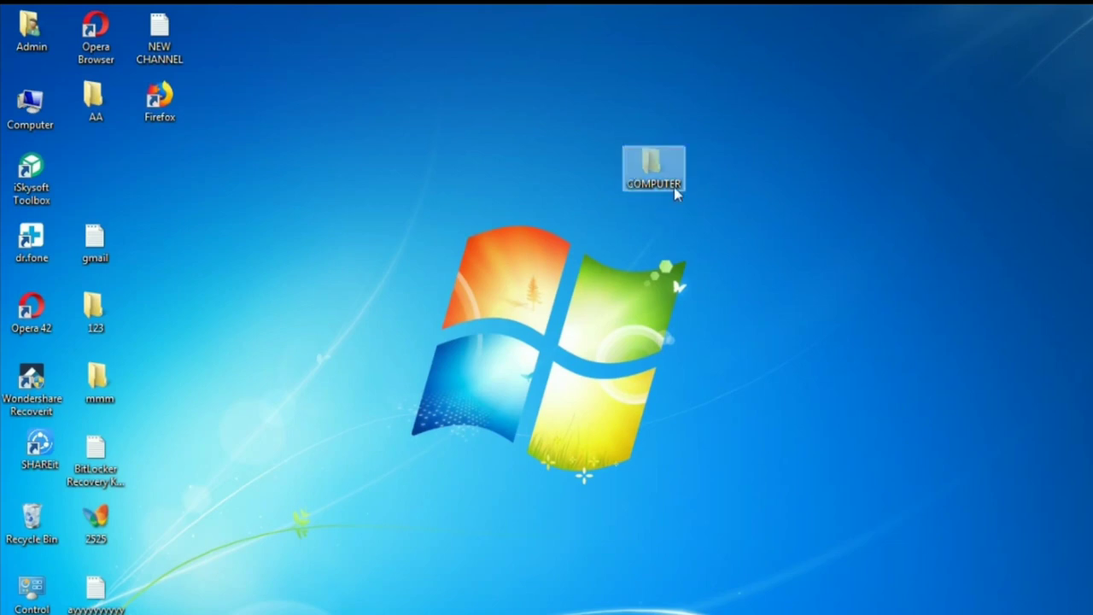
click(644, 234)
drag(654, 174, 635, 132)
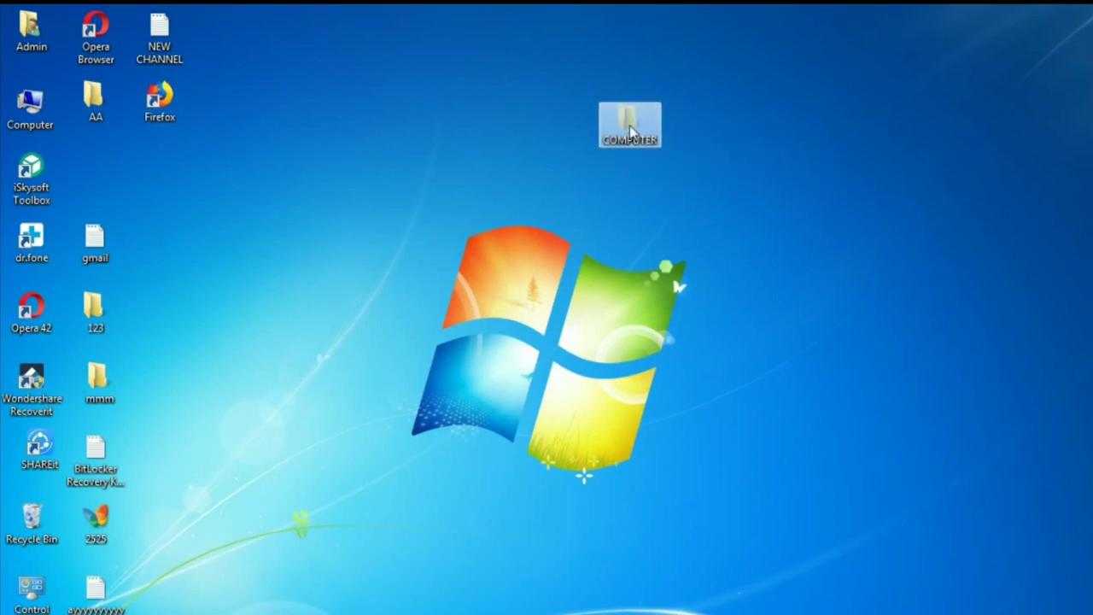
Step: Remove the Hidden attribute from the COMPUTER folder in its properties, applying the change to this folder, subfolders and files
right_click(629, 128)
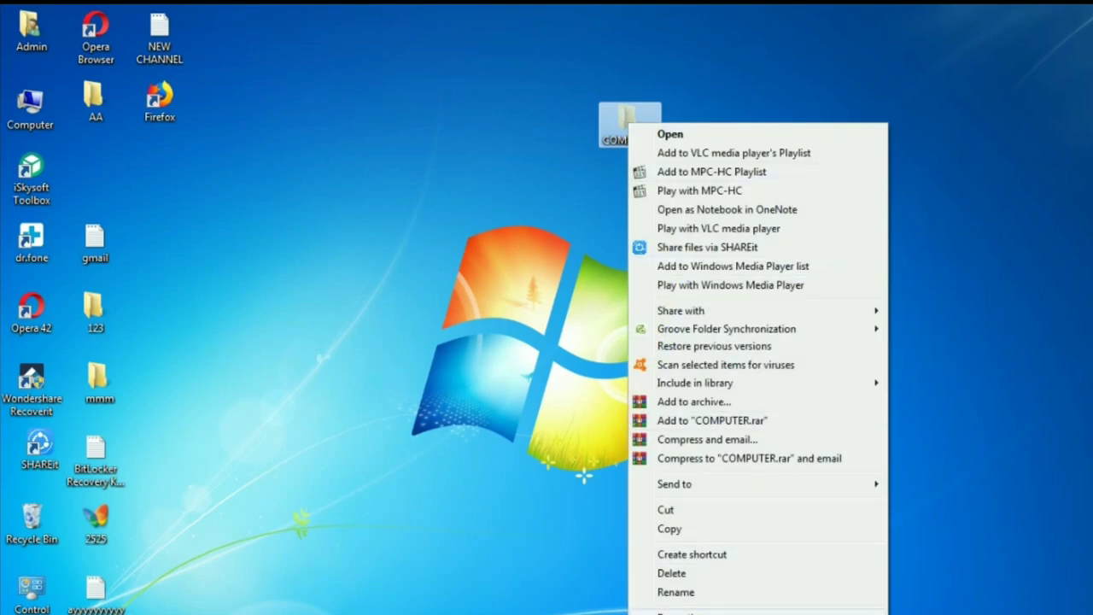
key(r)
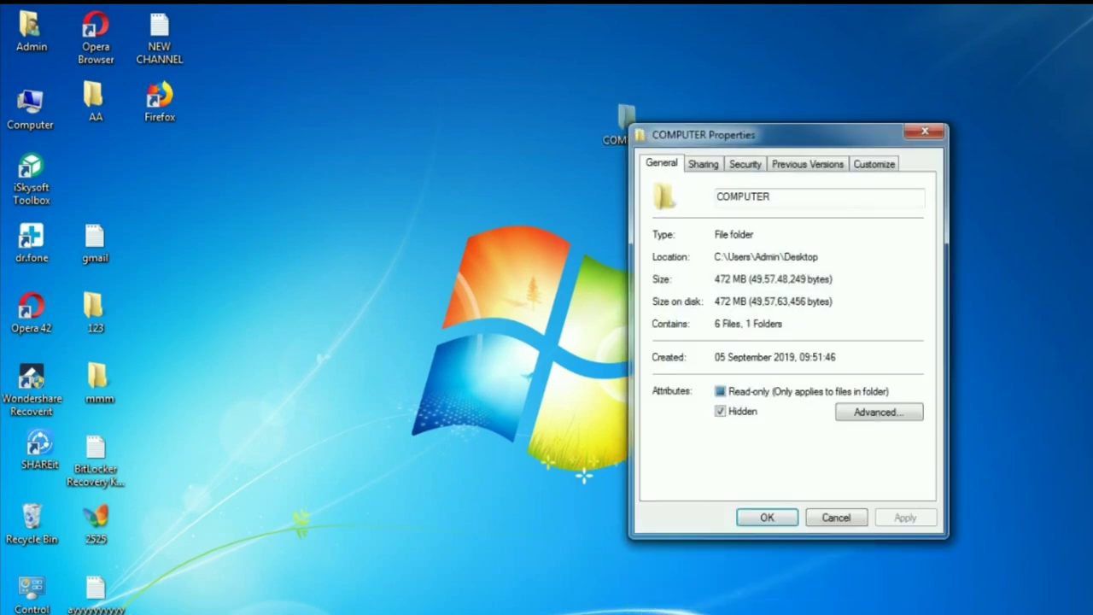
click(720, 413)
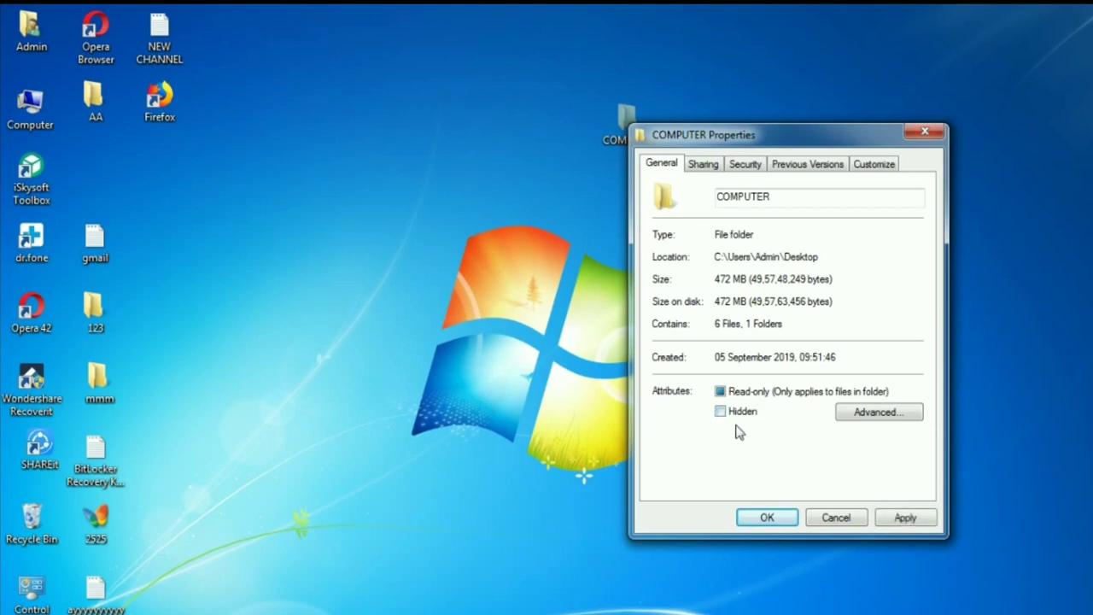
click(779, 519)
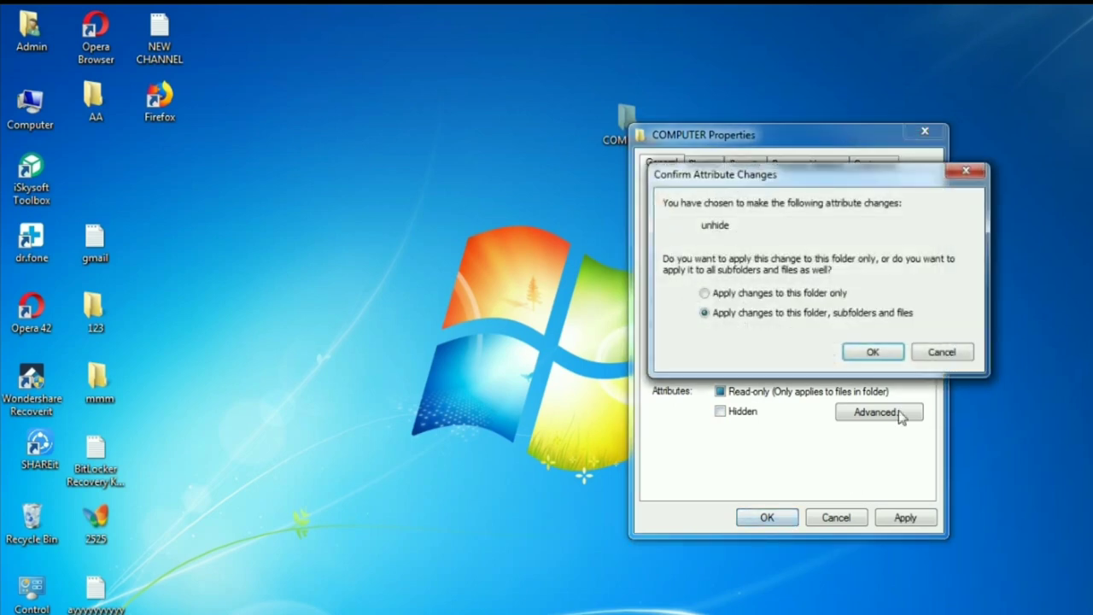
click(871, 354)
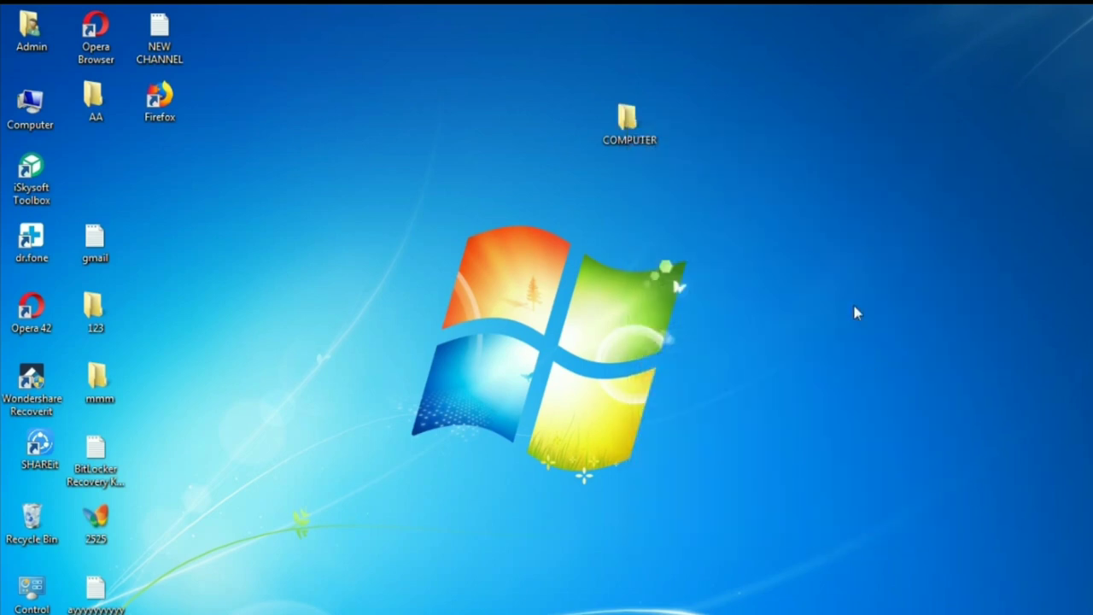
Step: Move the unhidden COMPUTER folder slightly lower on the desktop, and open it briefly to check its contents
drag(630, 122, 628, 186)
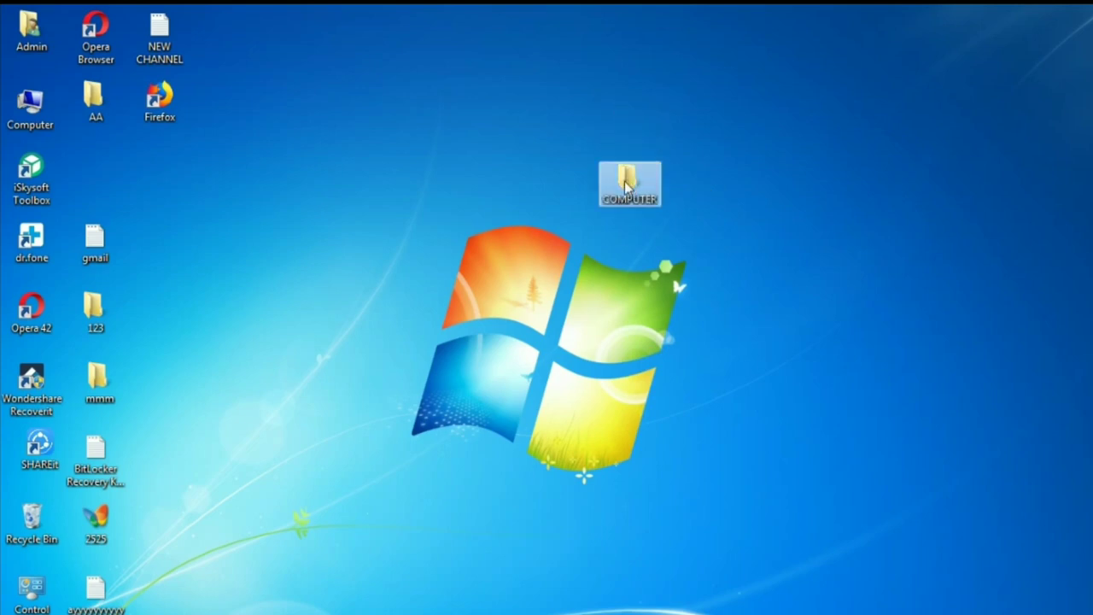
click(674, 213)
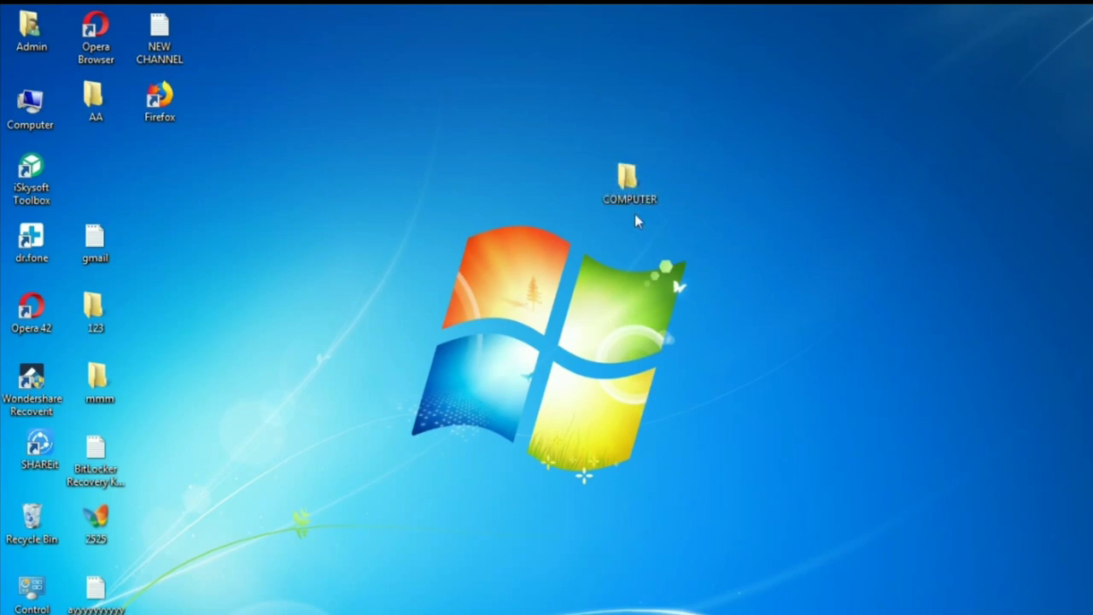
click(629, 189)
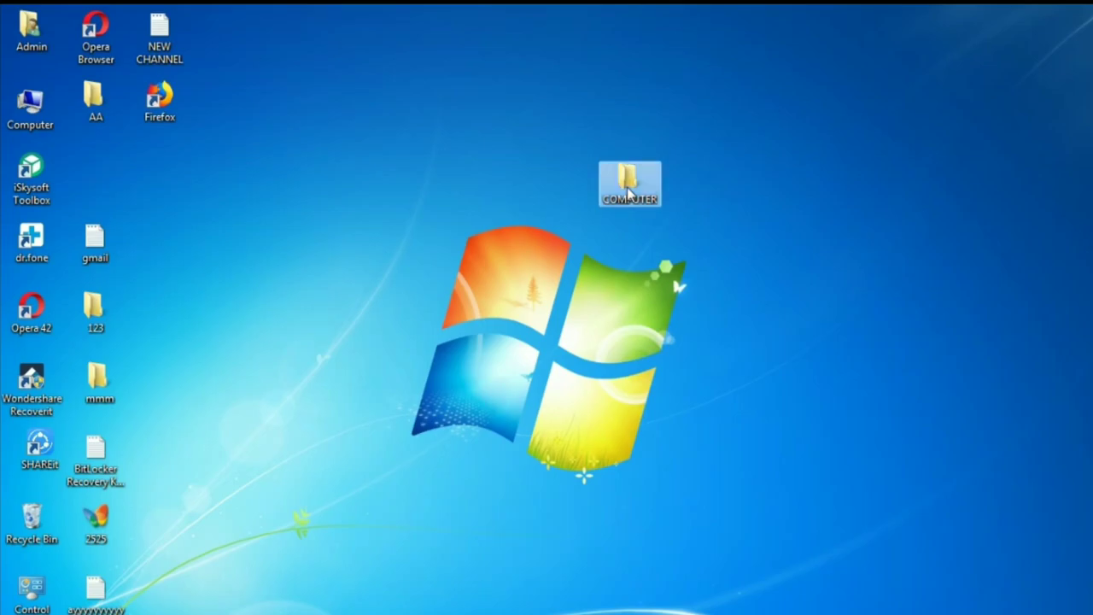
double_click(628, 191)
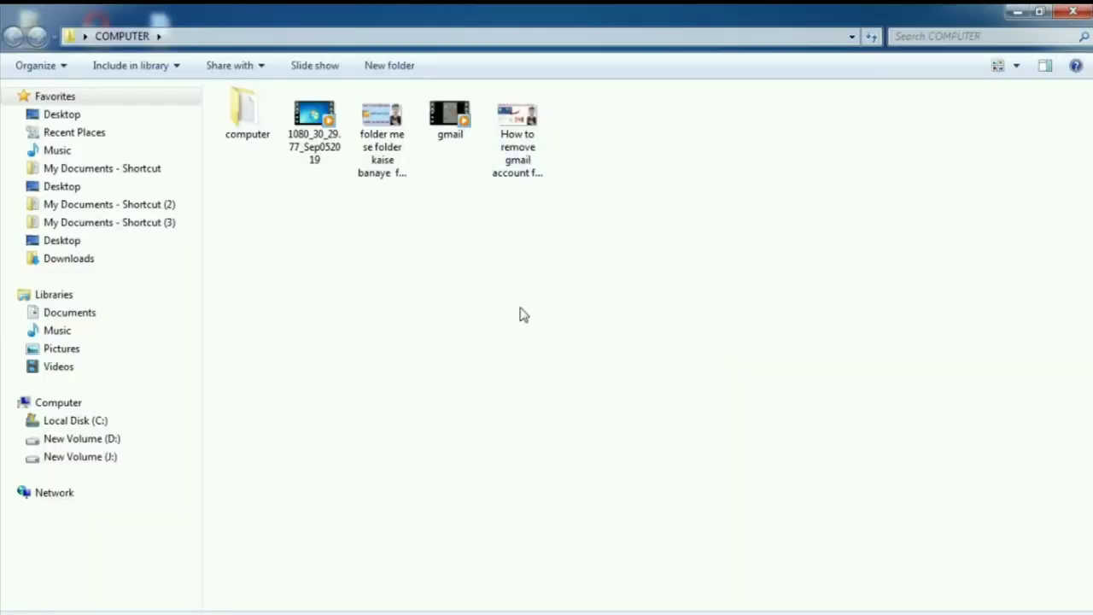
click(1067, 13)
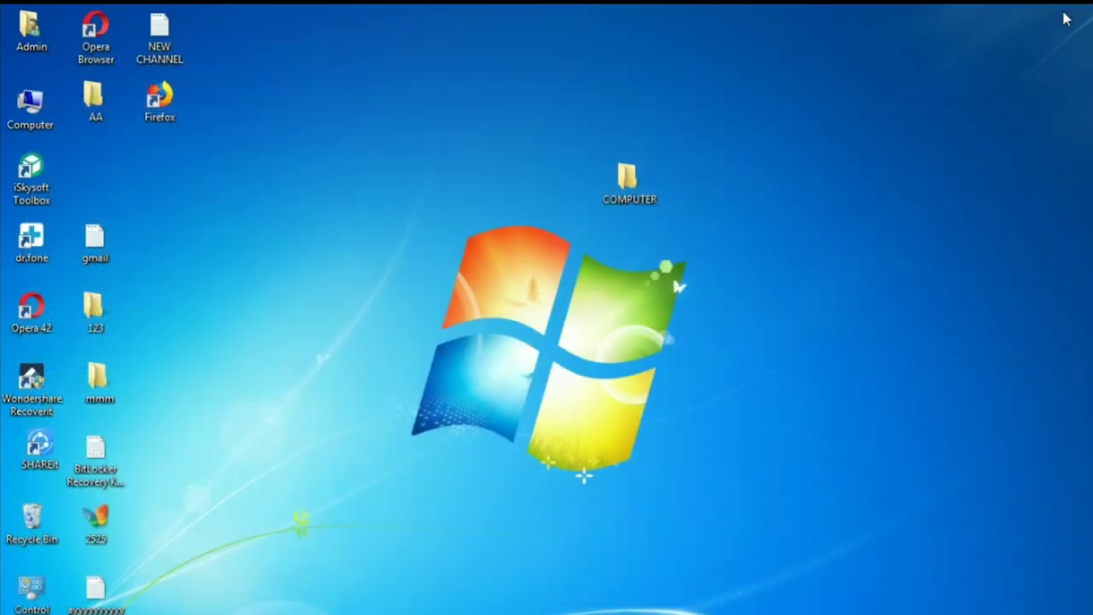